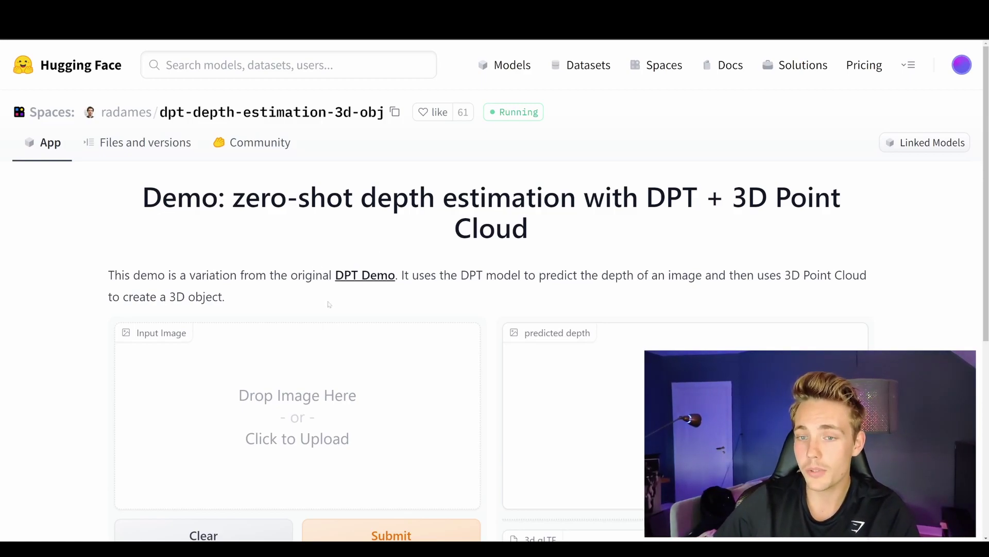
scroll(316, 290, down, 1)
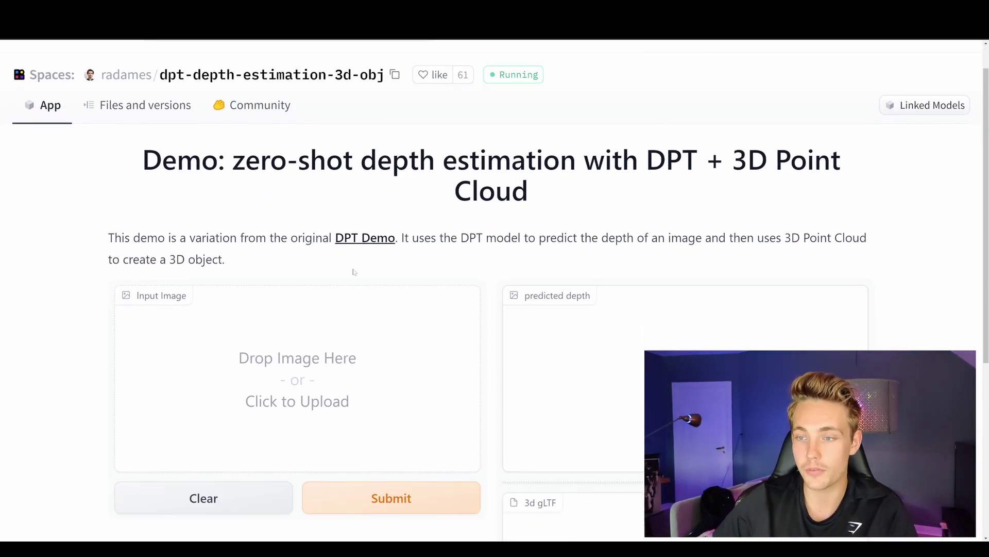
scroll(366, 246, up, 1)
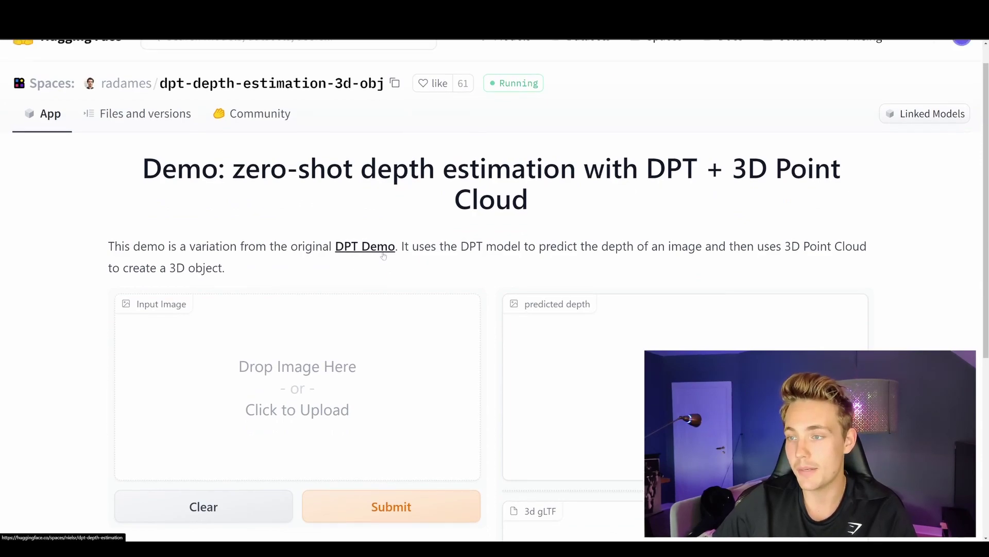
scroll(366, 245, down, 1)
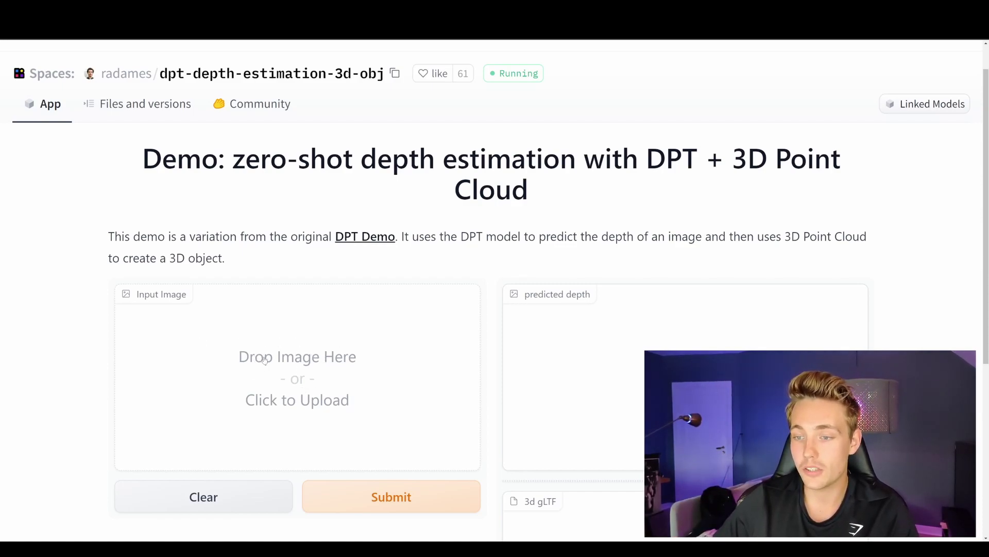
Step: Upload the desk photo with two monitors from Recent files as the input image
click(298, 365)
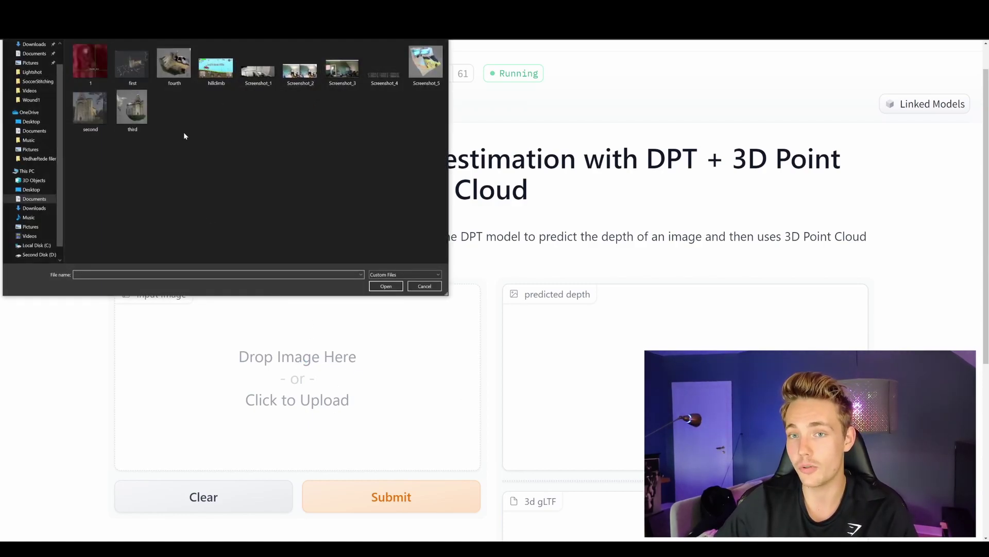
scroll(38, 65, up, 1)
click(32, 50)
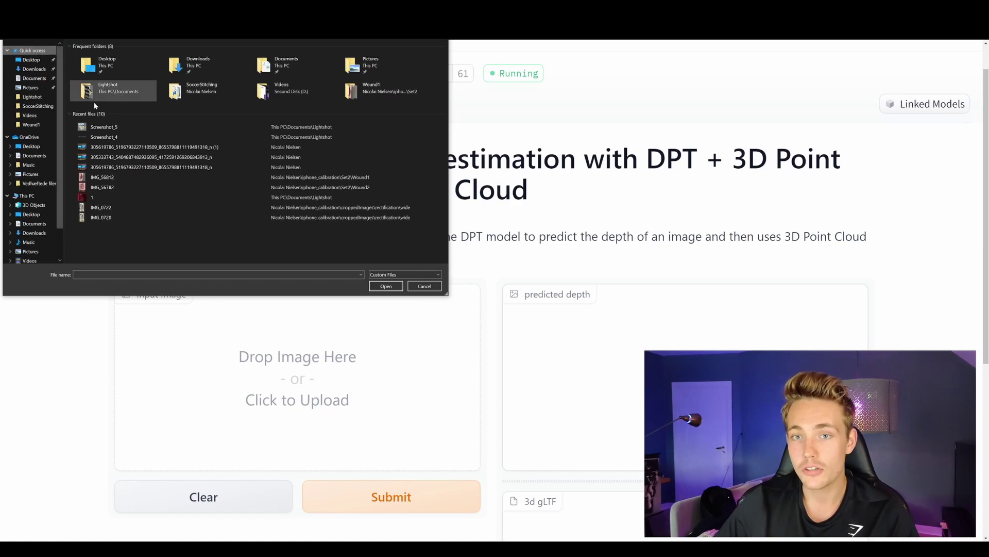
click(124, 149)
click(386, 286)
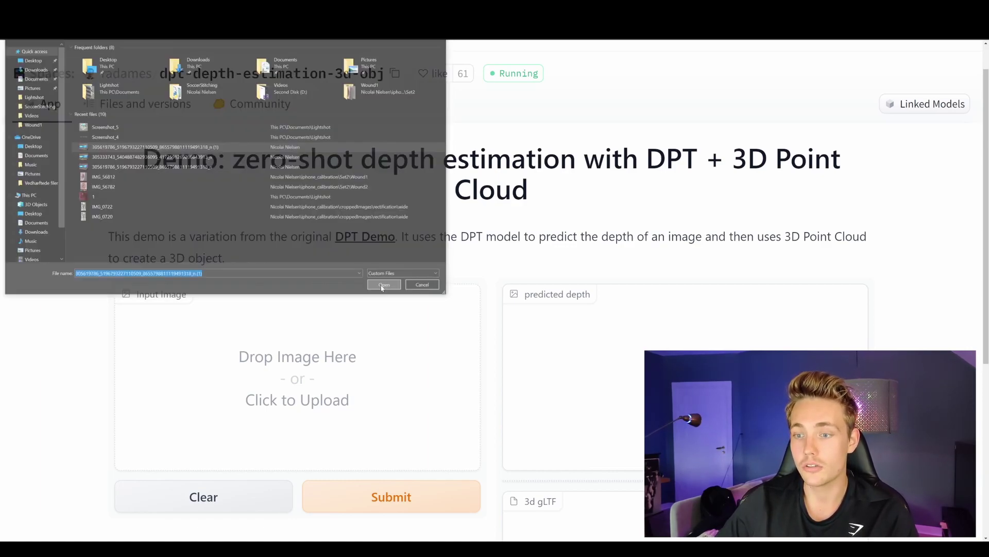
scroll(422, 304, down, 3)
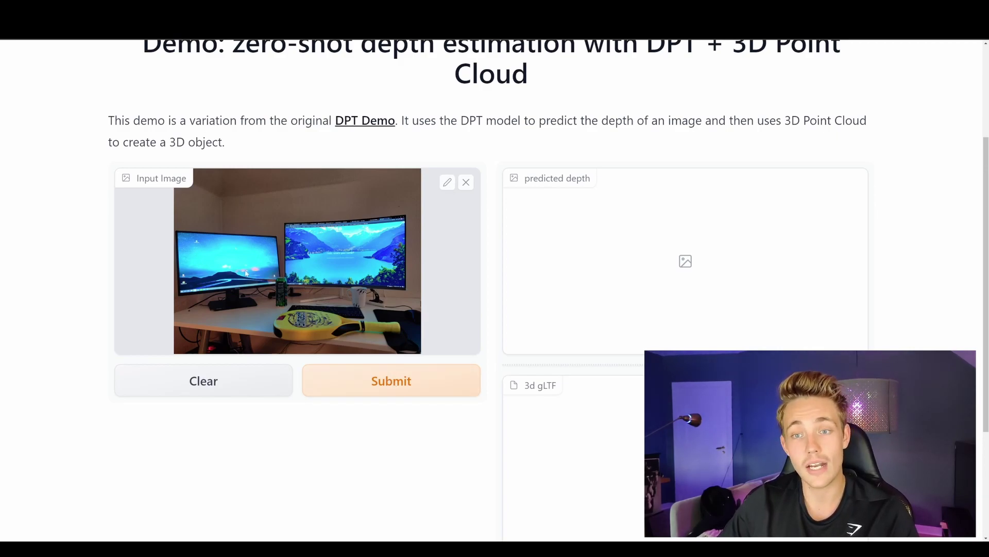
Step: Open the uploaded photo in the image editor, then cancel without changes
click(447, 182)
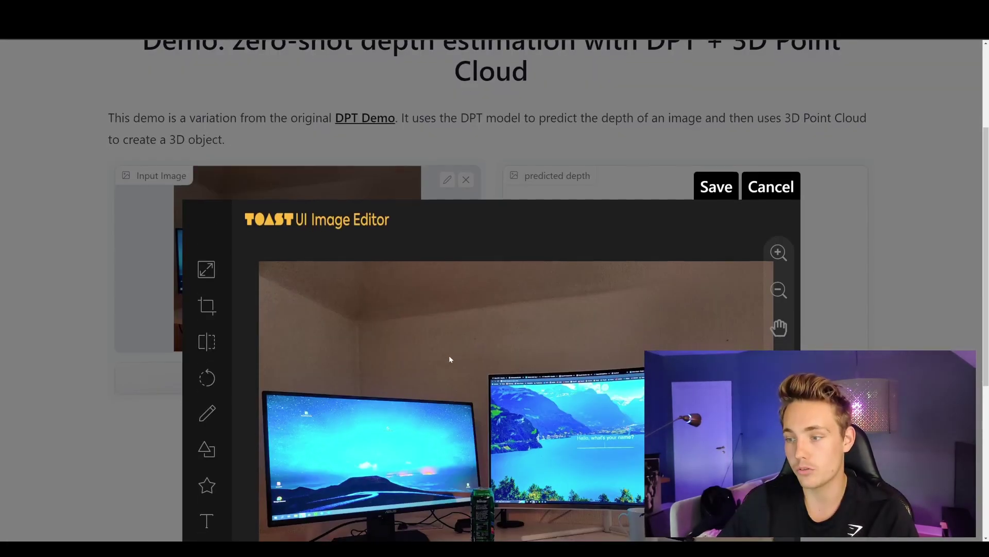
scroll(756, 132, up, 2)
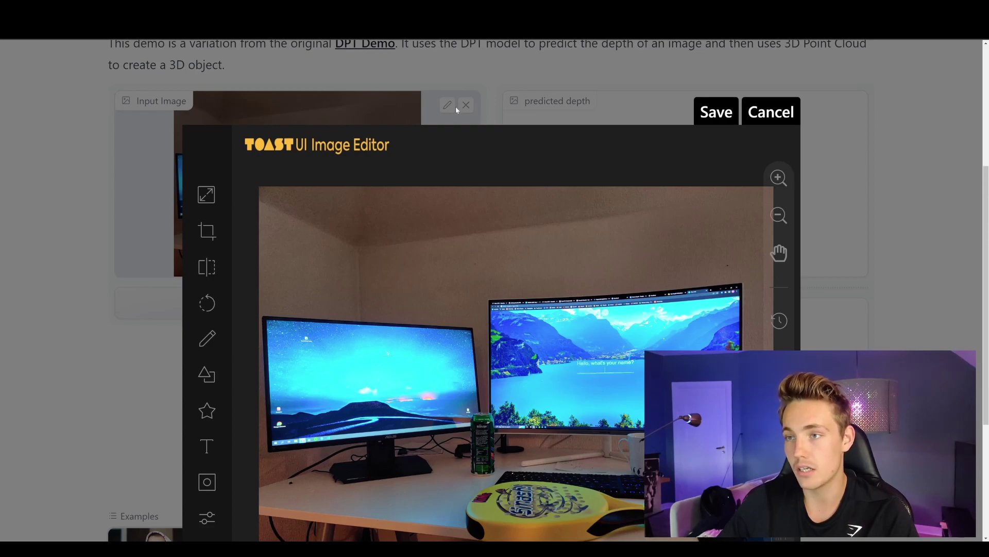
scroll(361, 206, down, 1)
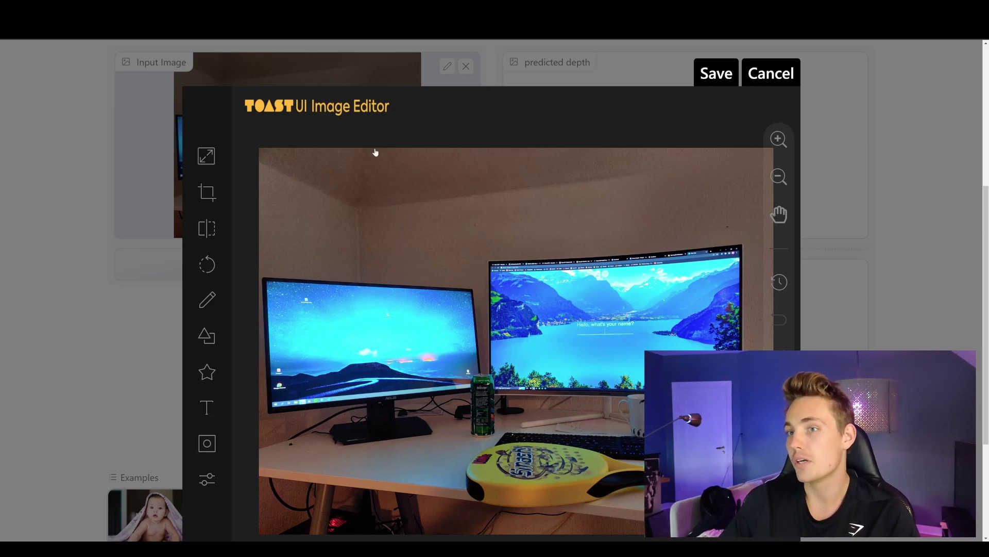
click(765, 74)
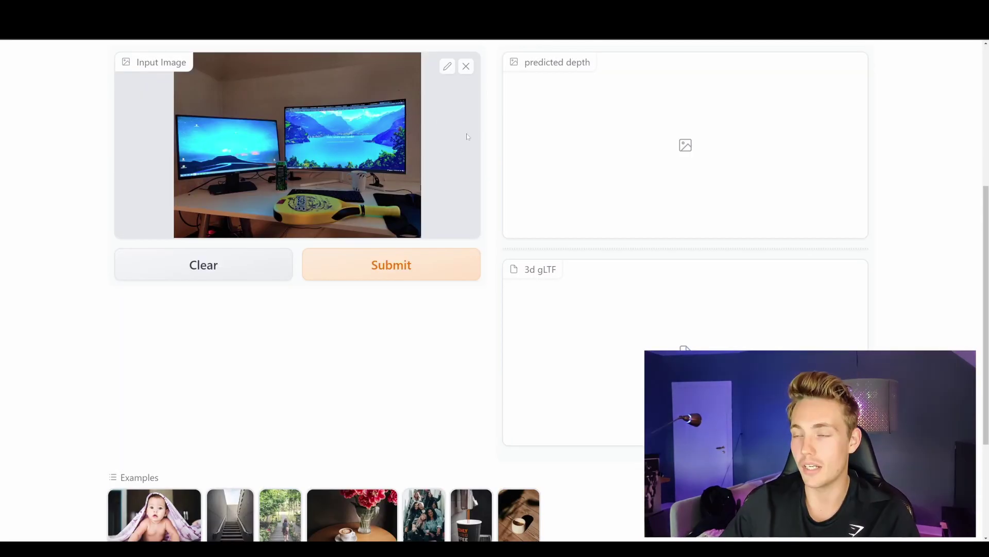
Step: Submit the desk photo and wait for the grayscale predicted depth map to appear
scroll(374, 305, up, 1)
click(375, 305)
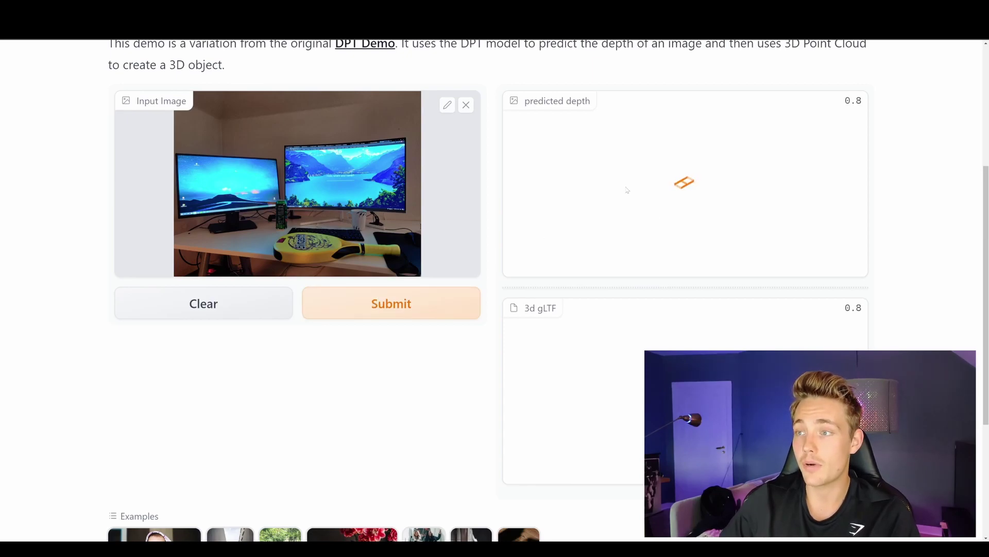
scroll(687, 225, up, 1)
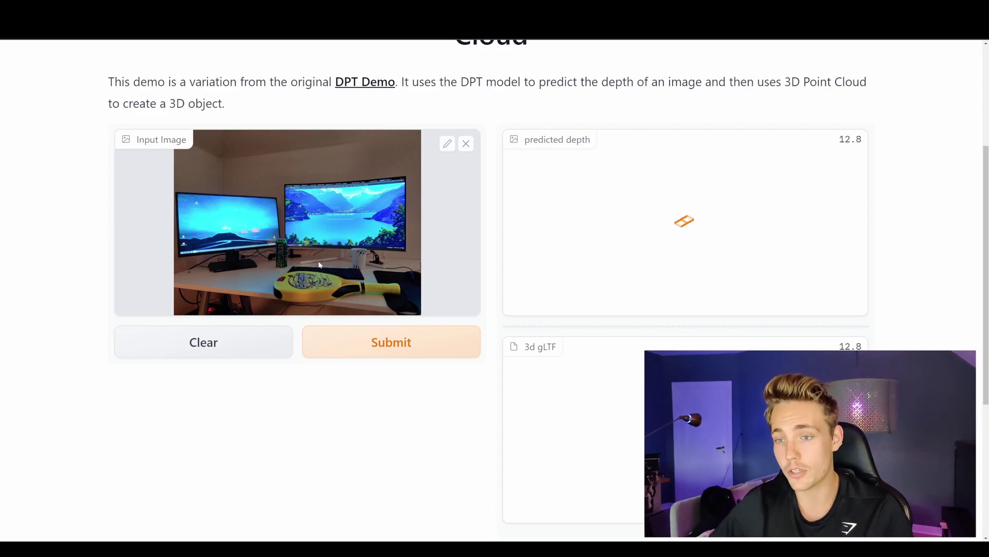
scroll(562, 227, up, 1)
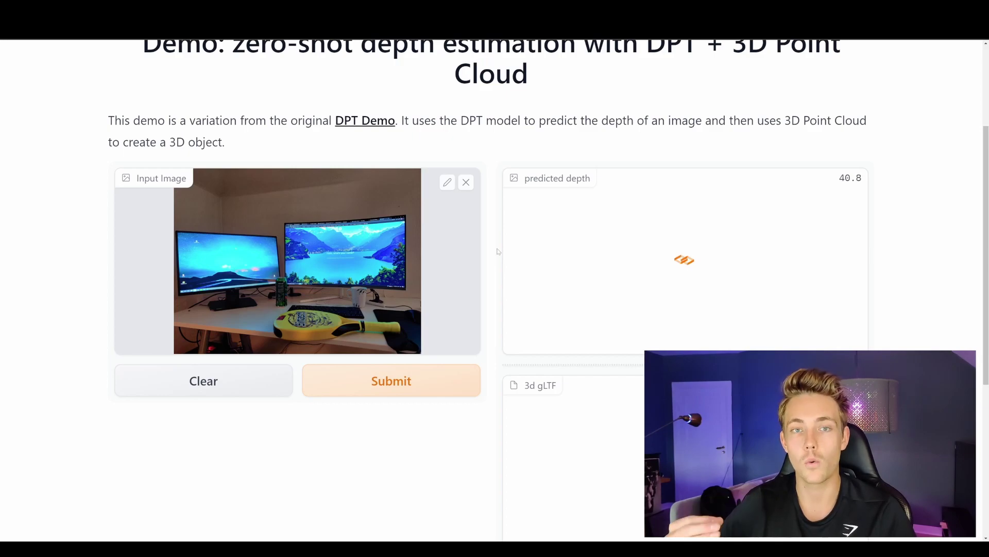
scroll(692, 314, down, 1)
scroll(695, 281, up, 1)
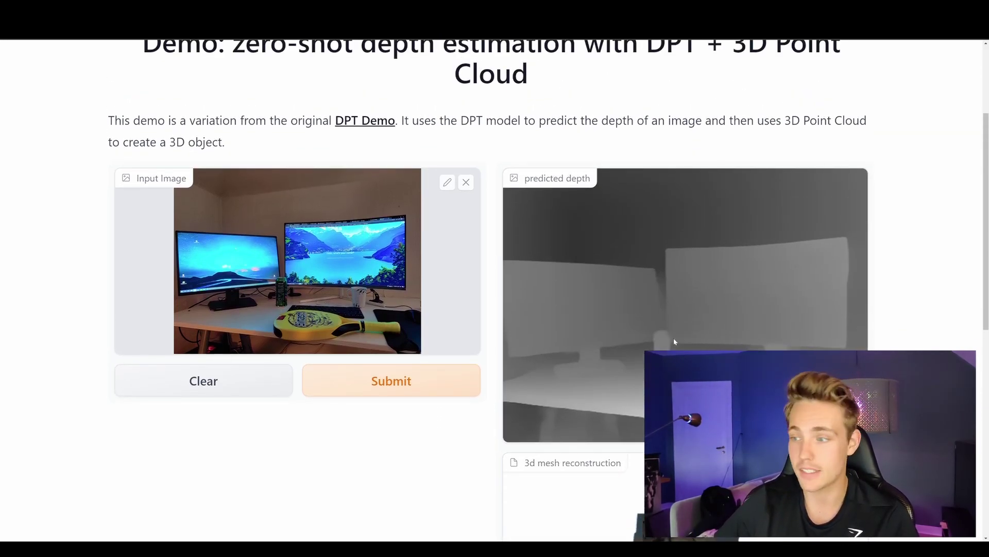
scroll(673, 338, down, 1)
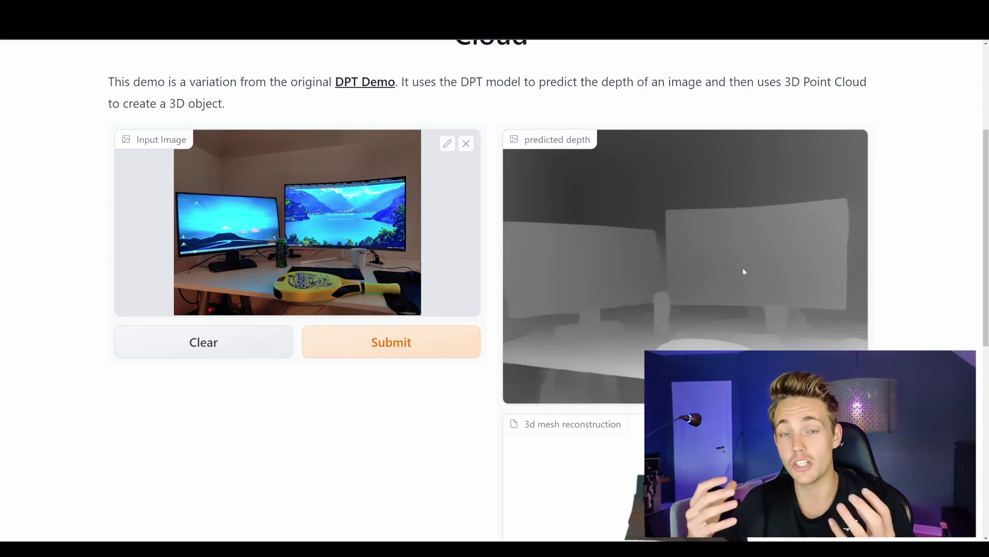
scroll(763, 273, down, 2)
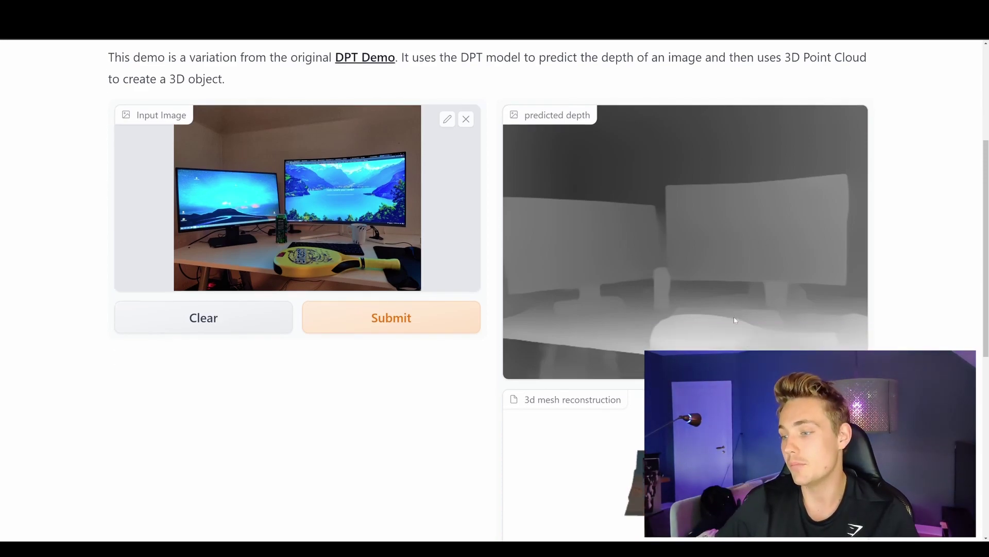
scroll(707, 317, up, 2)
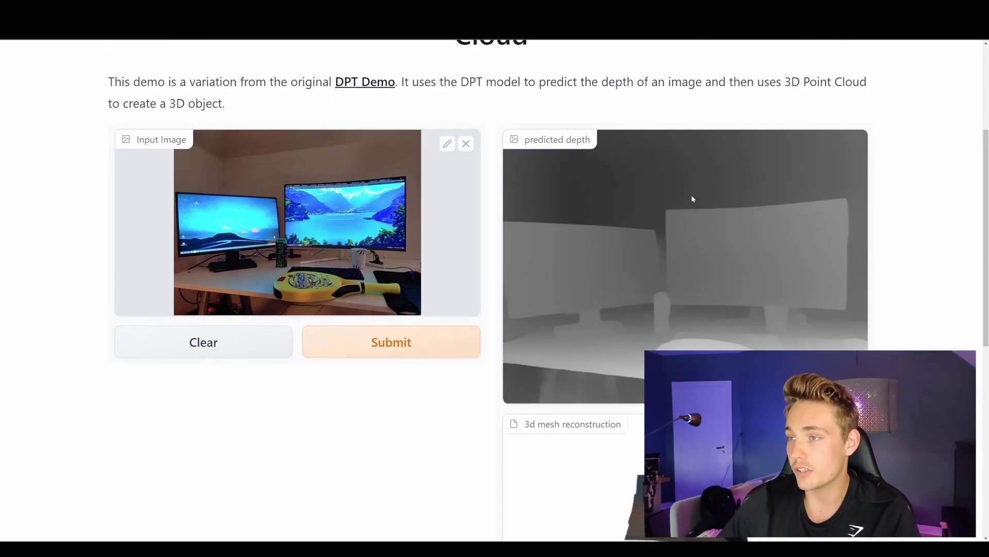
scroll(672, 297, down, 2)
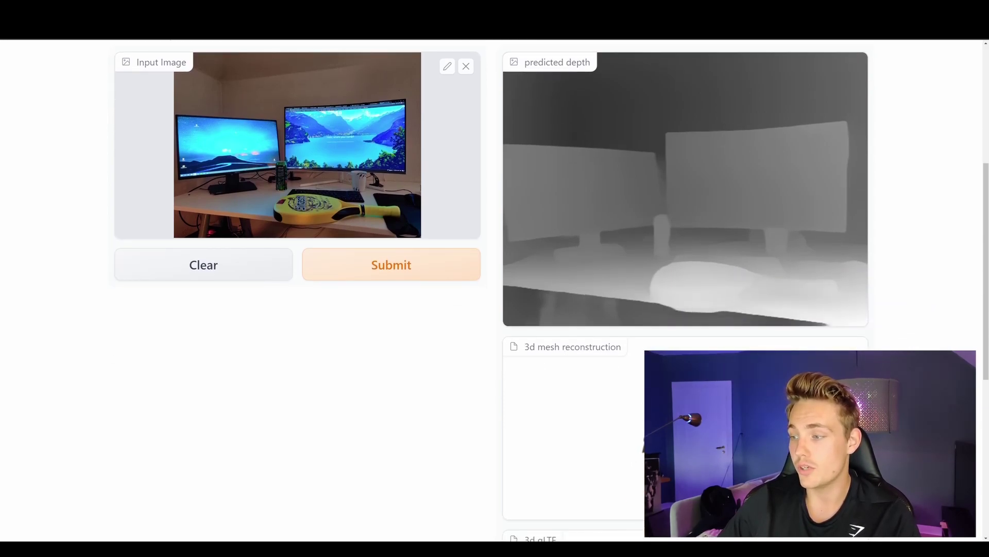
drag(670, 438, 745, 349)
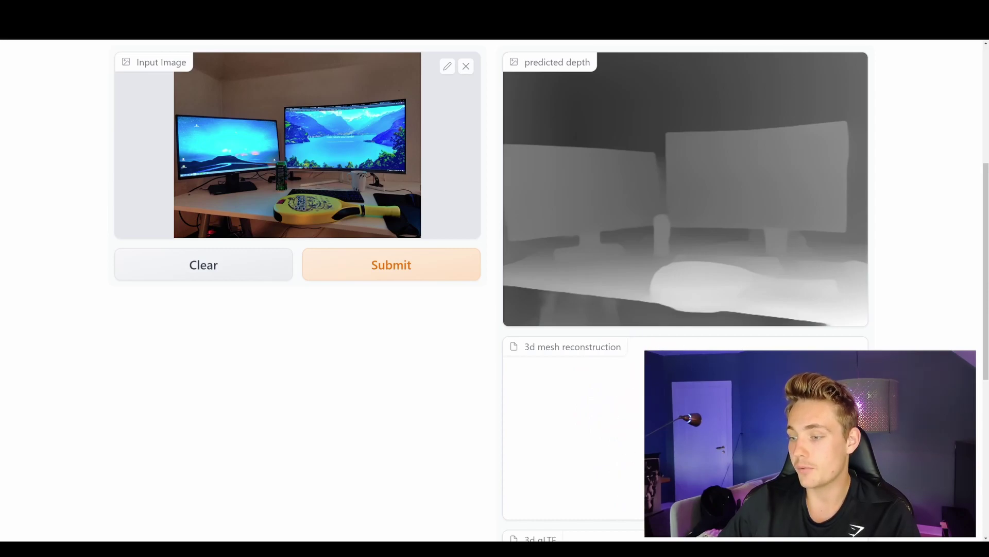
scroll(547, 288, down, 8)
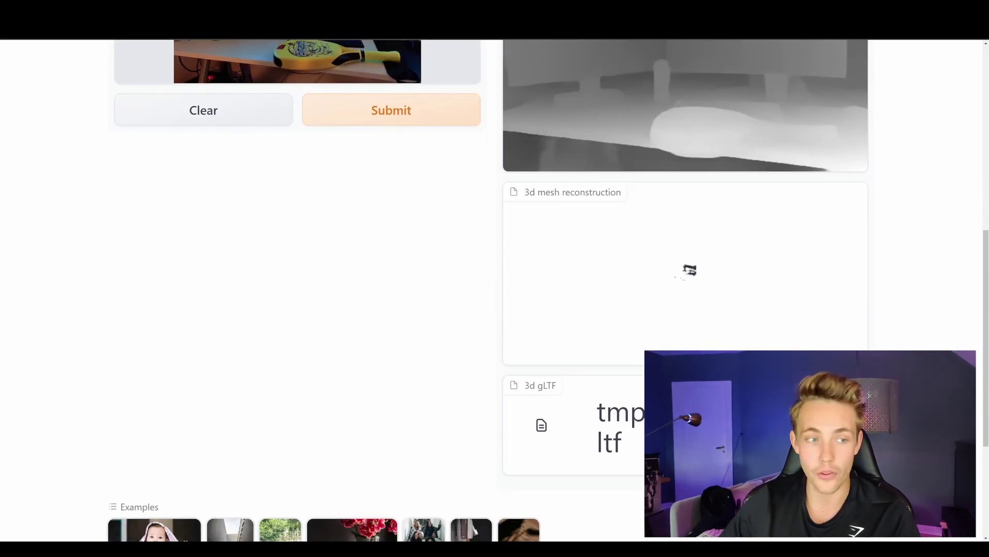
scroll(787, 274, down, 1)
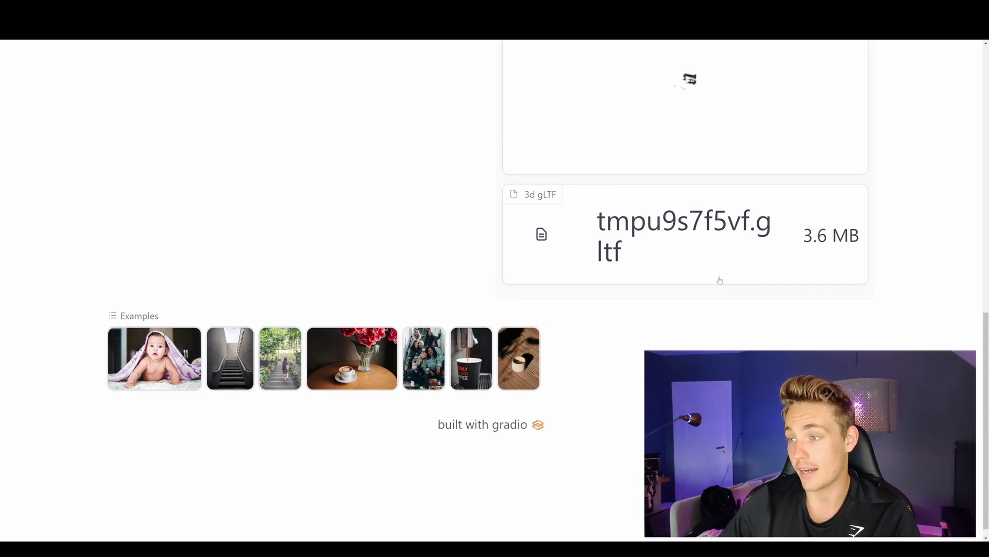
scroll(767, 314, up, 2)
scroll(770, 311, down, 1)
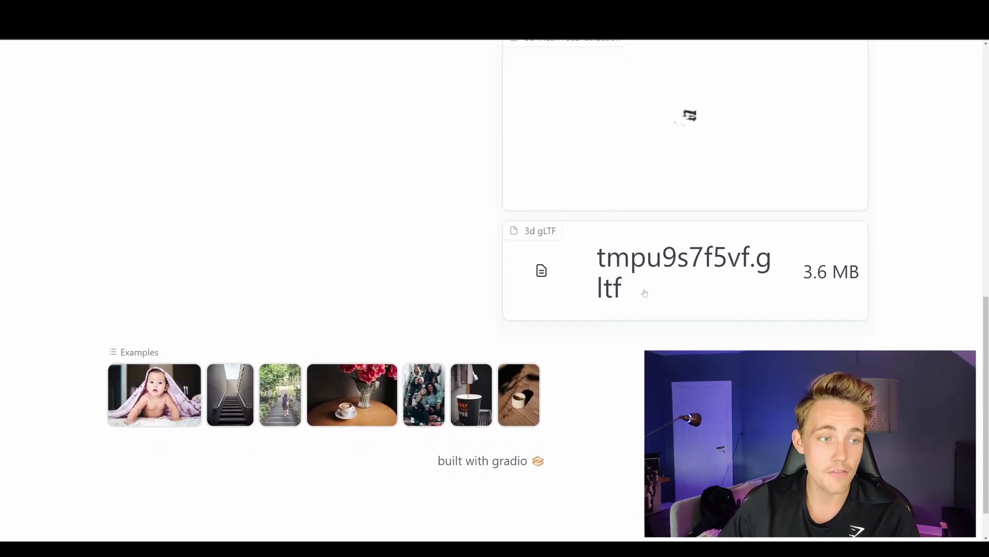
scroll(688, 333, up, 1)
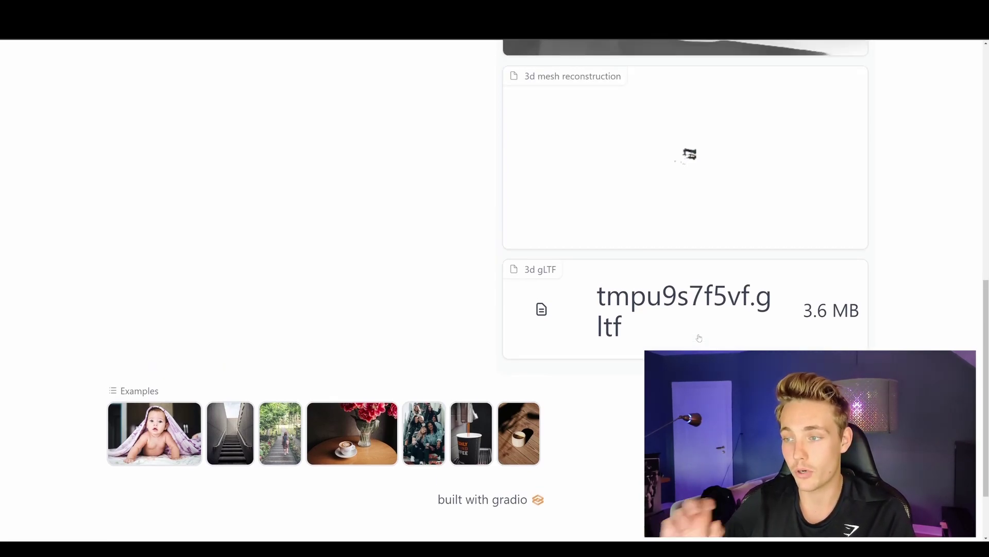
scroll(551, 156, up, 1)
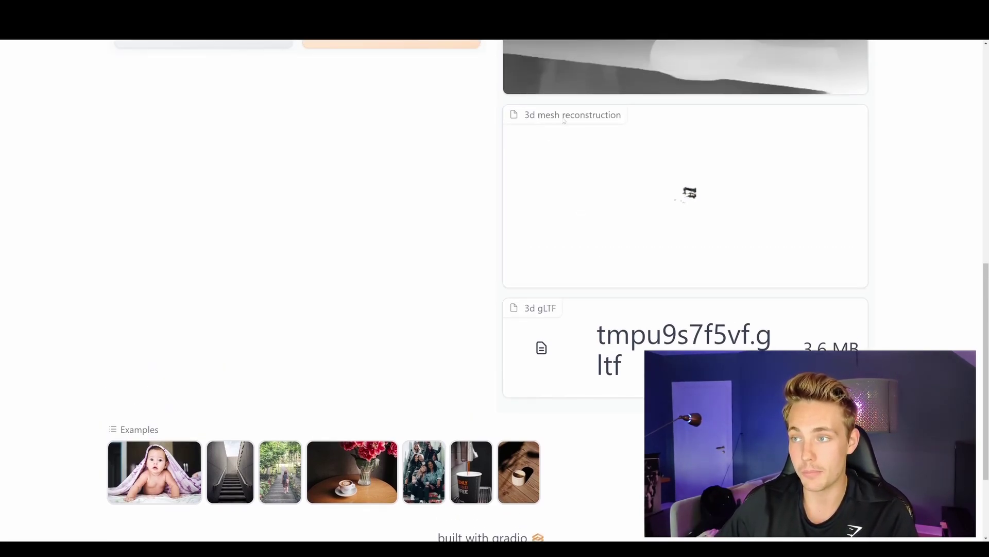
scroll(758, 300, up, 2)
scroll(762, 304, up, 2)
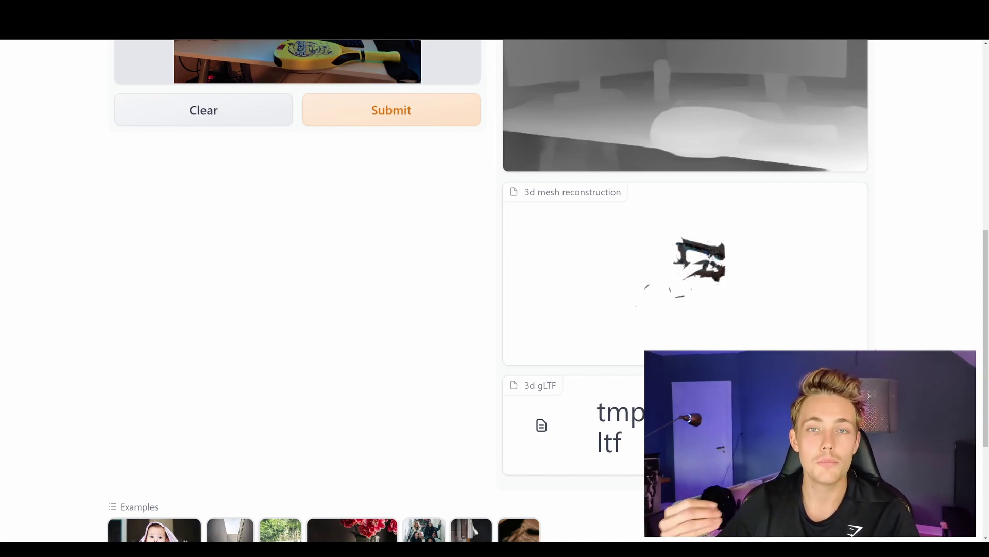
Step: Enlarge the page with Ctrl+Plus and rotate the mesh preview to show the desk, paddle and monitors
scroll(721, 278, up, 5)
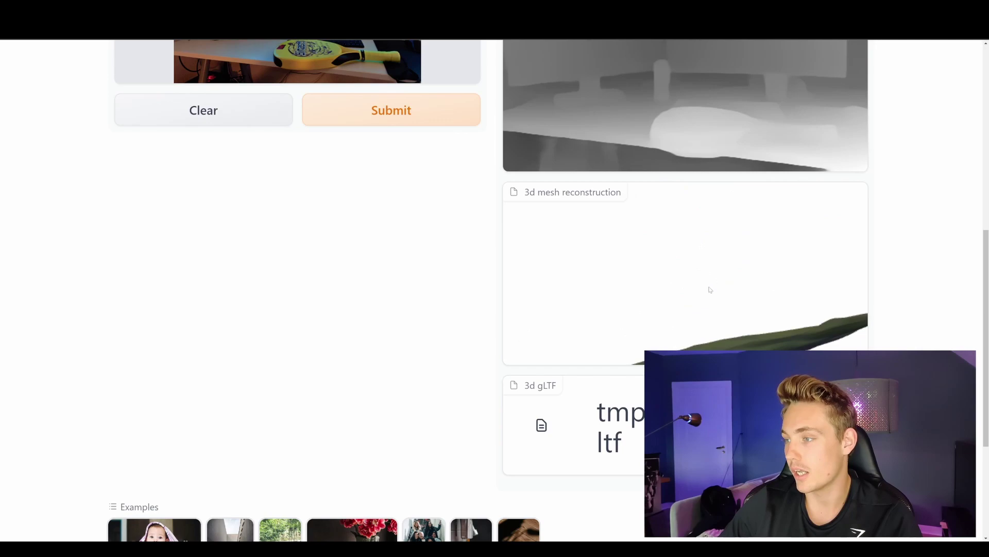
scroll(914, 281, up, 1)
scroll(917, 283, down, 1)
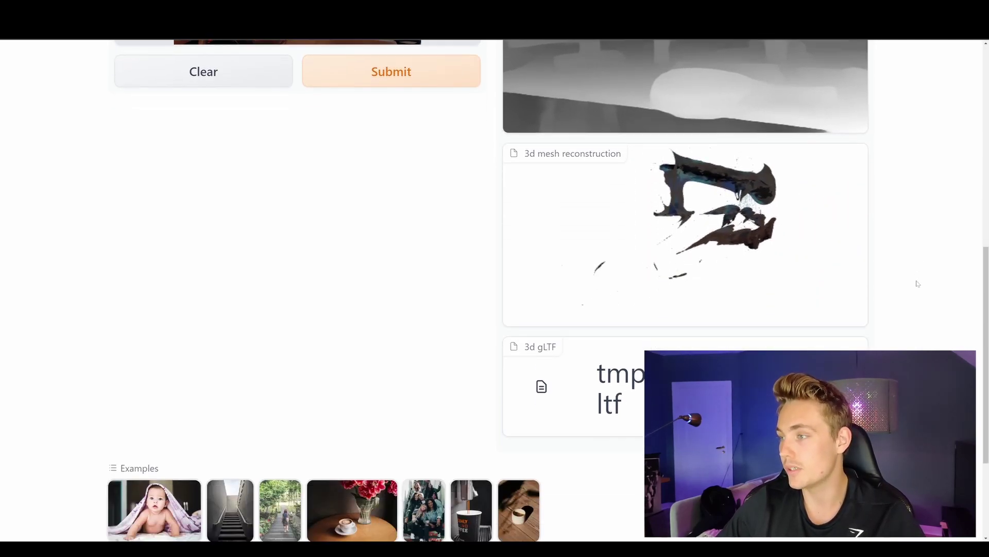
scroll(907, 286, down, 2)
scroll(904, 286, up, 5)
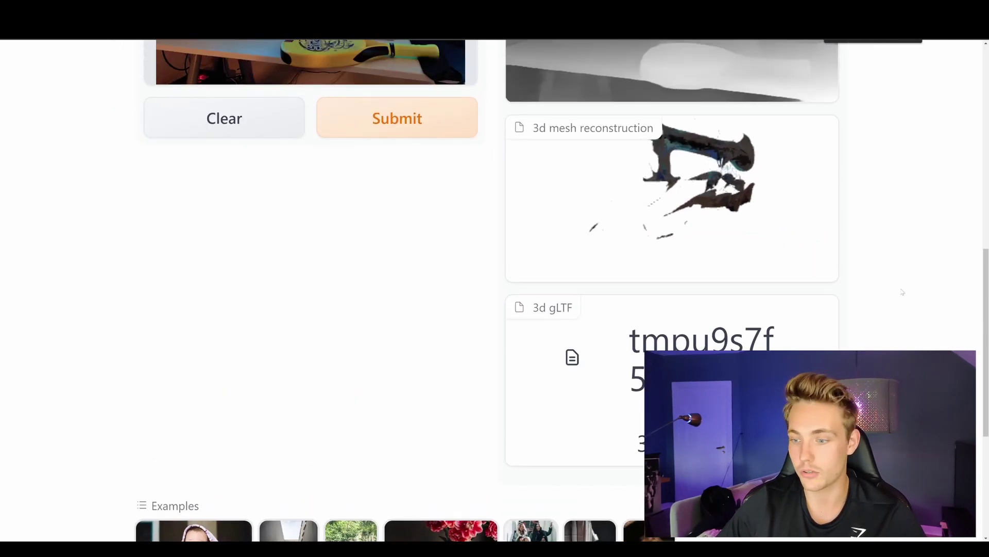
key(ctrl+plus)
drag(797, 322, 620, 321)
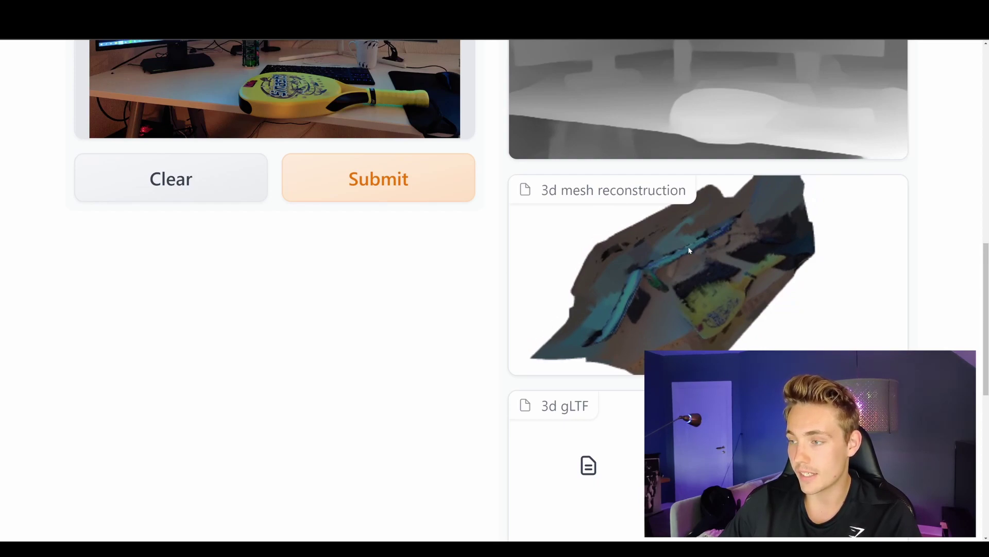
Step: Scroll to the 3d gLTF output card and download tmpu9s7f5vf.gltf
scroll(248, 146, up, 3)
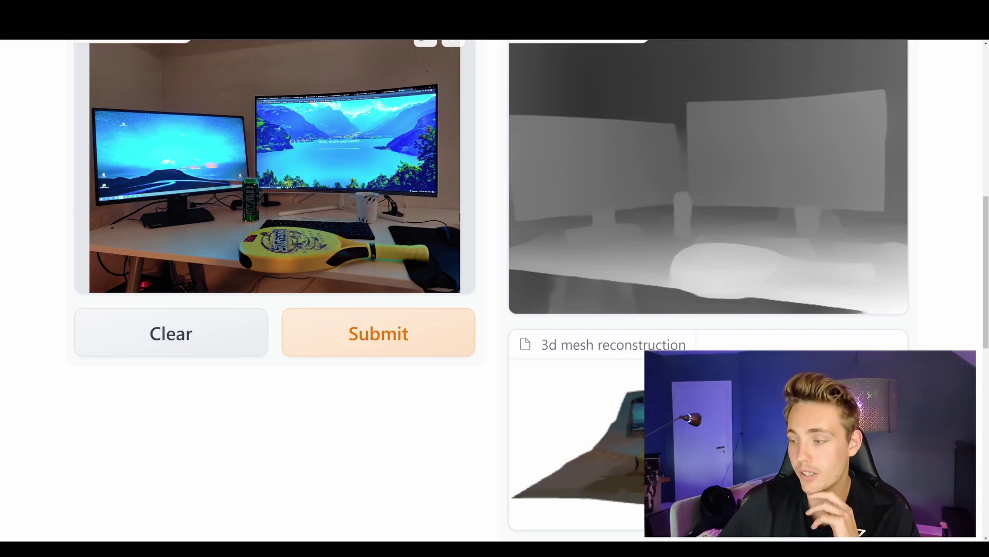
scroll(585, 534, down, 4)
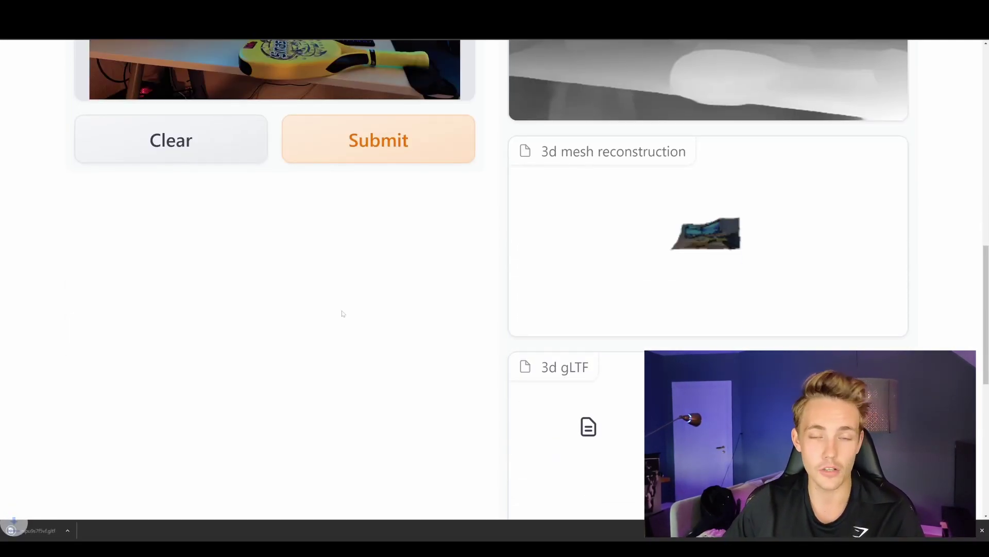
Step: Open the downloaded tmpu9s7f5vf.gltf in 3D Viewer with the Environment & Lighting panel showing
scroll(338, 320, up, 2)
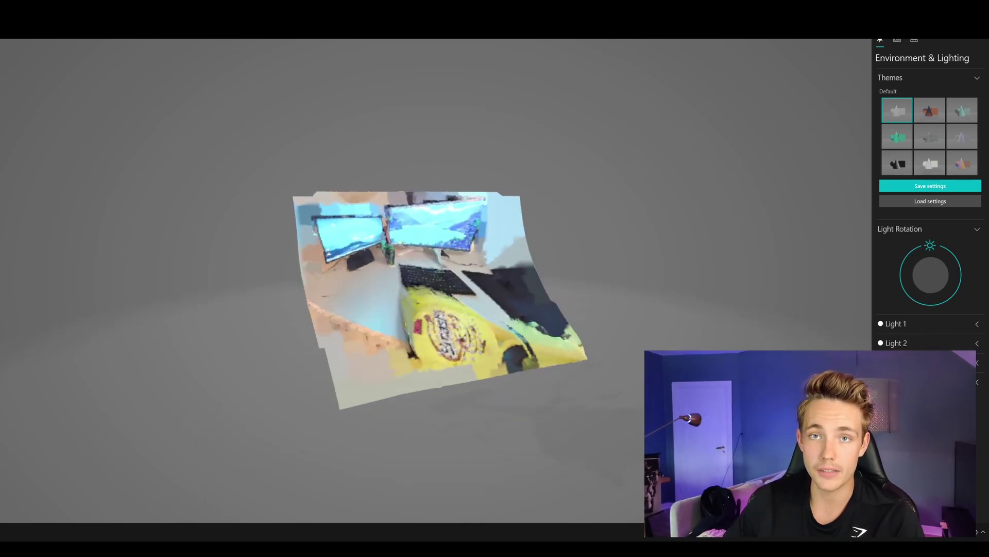
Step: Try the pink and teal lighting themes on the desk model, then return to the default white theme
drag(412, 225, 470, 292)
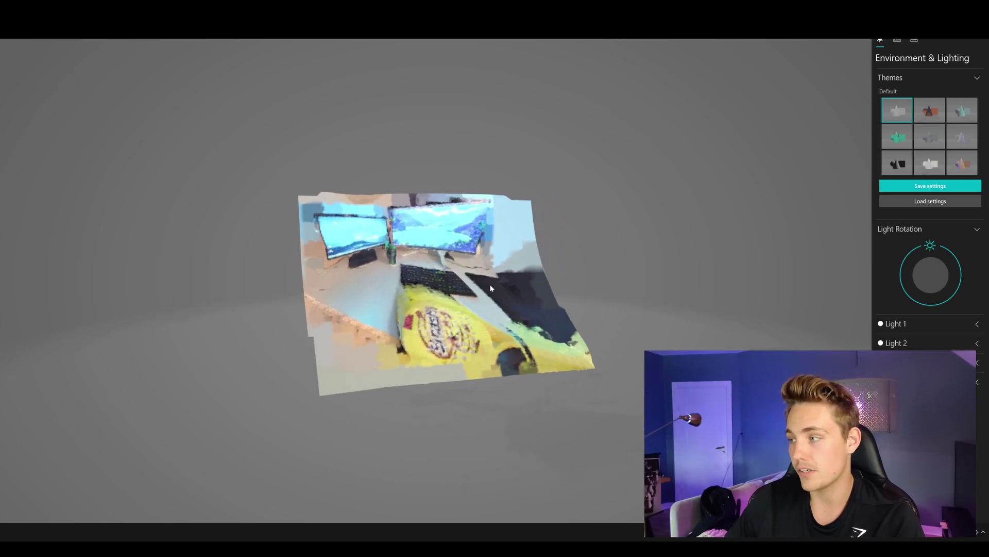
click(930, 109)
click(962, 110)
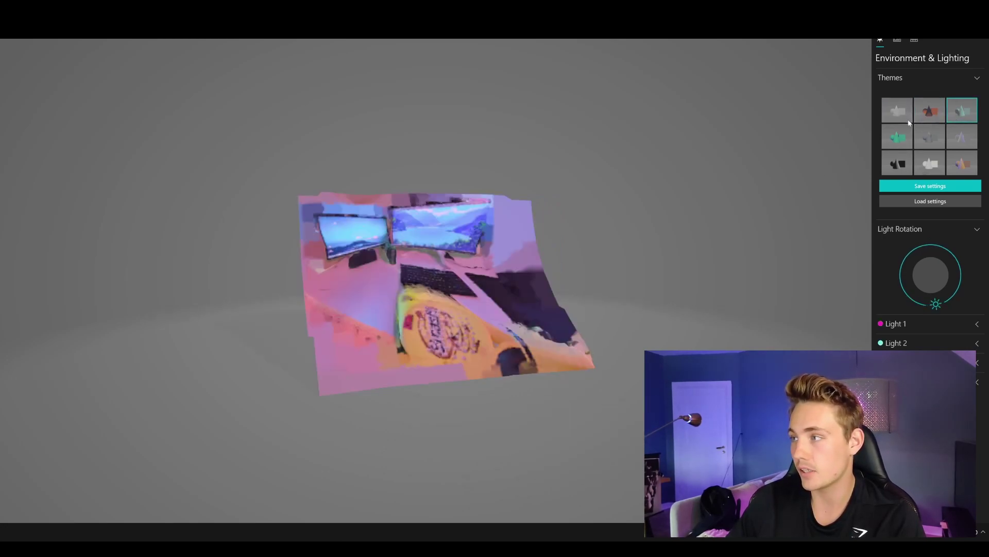
click(896, 138)
click(897, 110)
Step: Swing the Light Rotation dial to turn the light direction to a new angle
drag(491, 287, 771, 332)
scroll(409, 296, up, 3)
scroll(555, 279, down, 2)
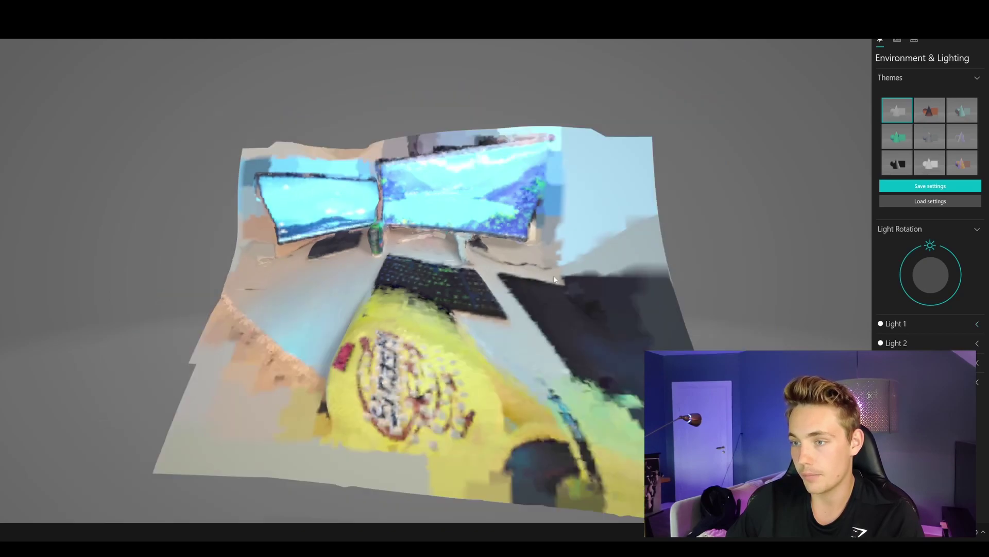
drag(930, 245, 912, 295)
mouse_move(936, 303)
mouse_down()
mouse_move(922, 308)
mouse_move(900, 280)
mouse_move(969, 272)
mouse_move(963, 254)
mouse_move(933, 242)
mouse_move(903, 280)
mouse_up()
Step: Set Light 1's colour in RGB mode to purple #D491FF
click(907, 325)
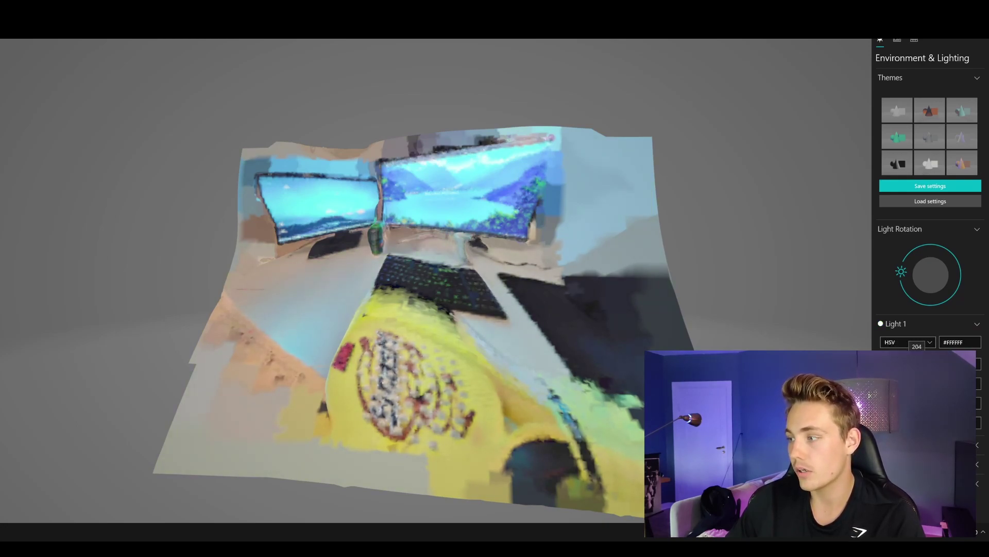
click(903, 341)
text(#D447FF)
key(Return)
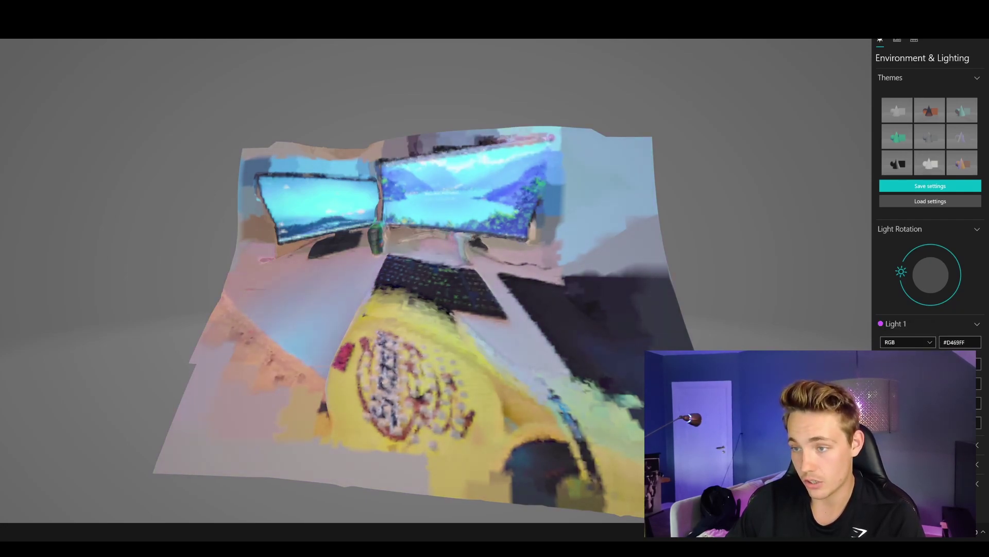
Step: Orbit the purple-tinted desk model to inspect it from the front and right side
scroll(930, 206, down, 2)
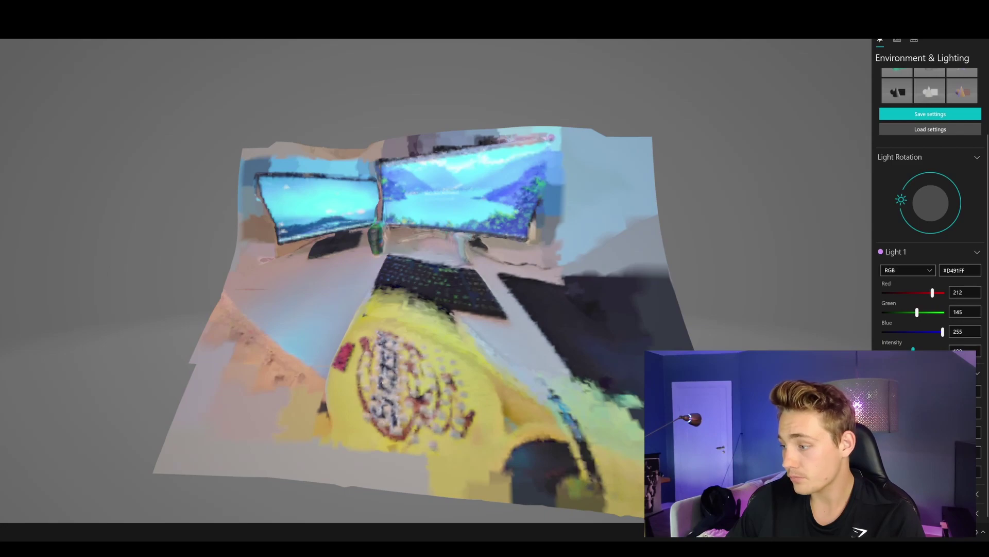
scroll(930, 206, down, 3)
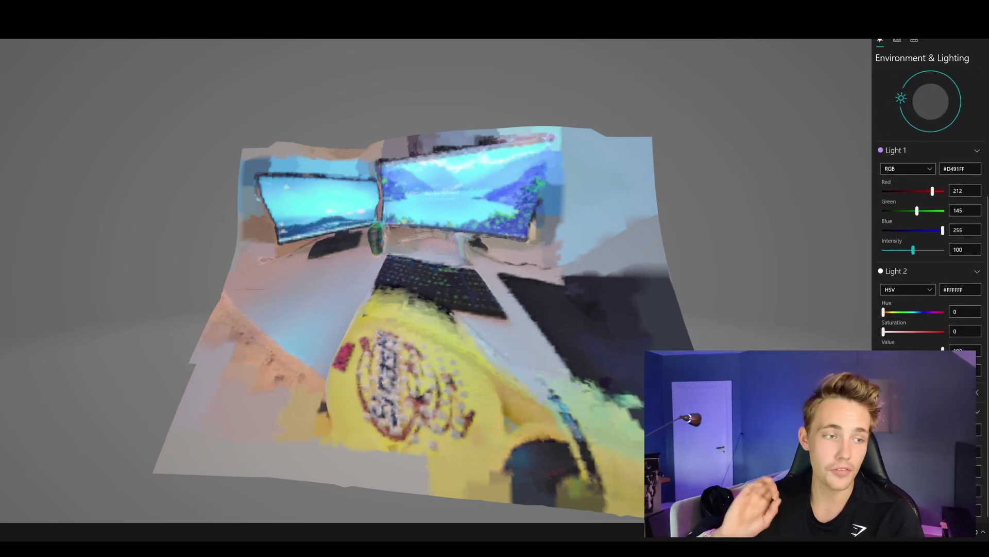
scroll(432, 293, down, 3)
drag(431, 293, 493, 262)
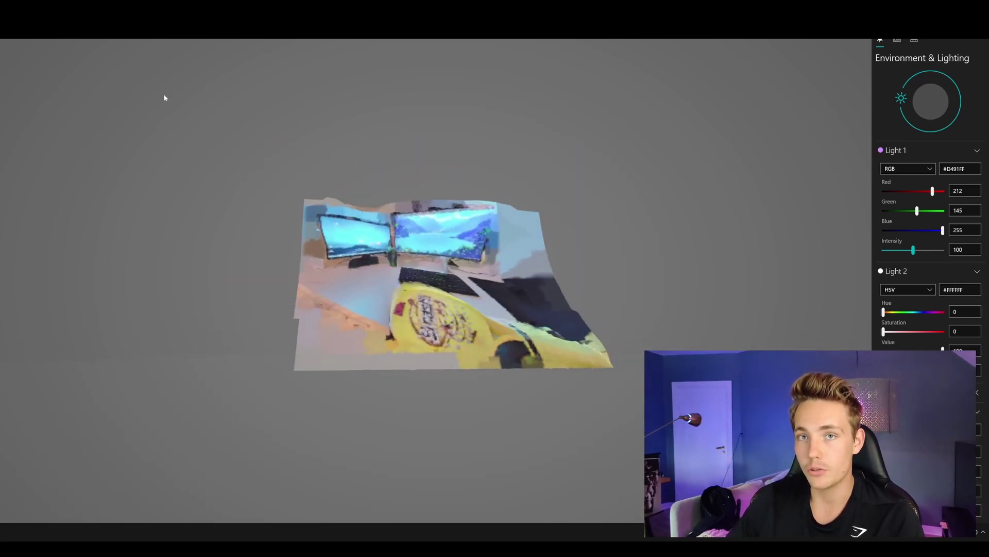
drag(437, 290, 422, 288)
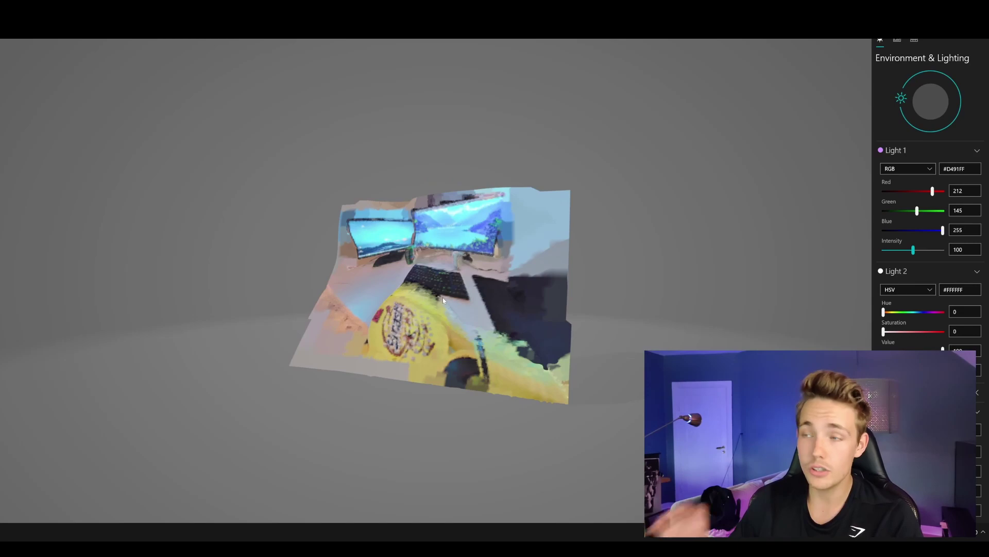